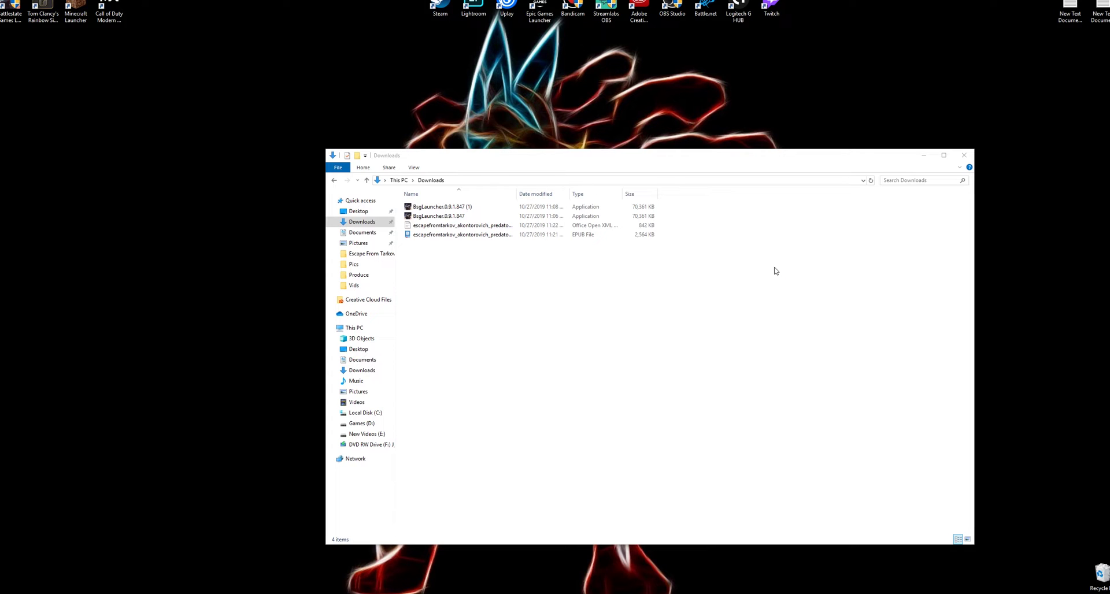
- Launch Task Manager from the taskbar and open Resource Monitor from its performance view
right_click(421, 593)
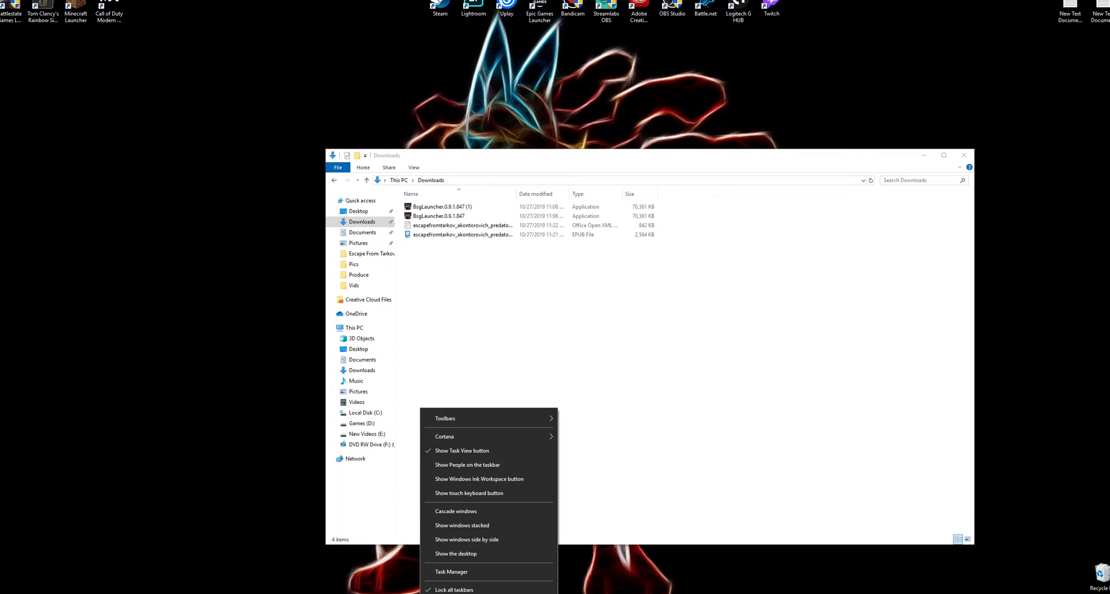
left_click(451, 574)
left_click(185, 132)
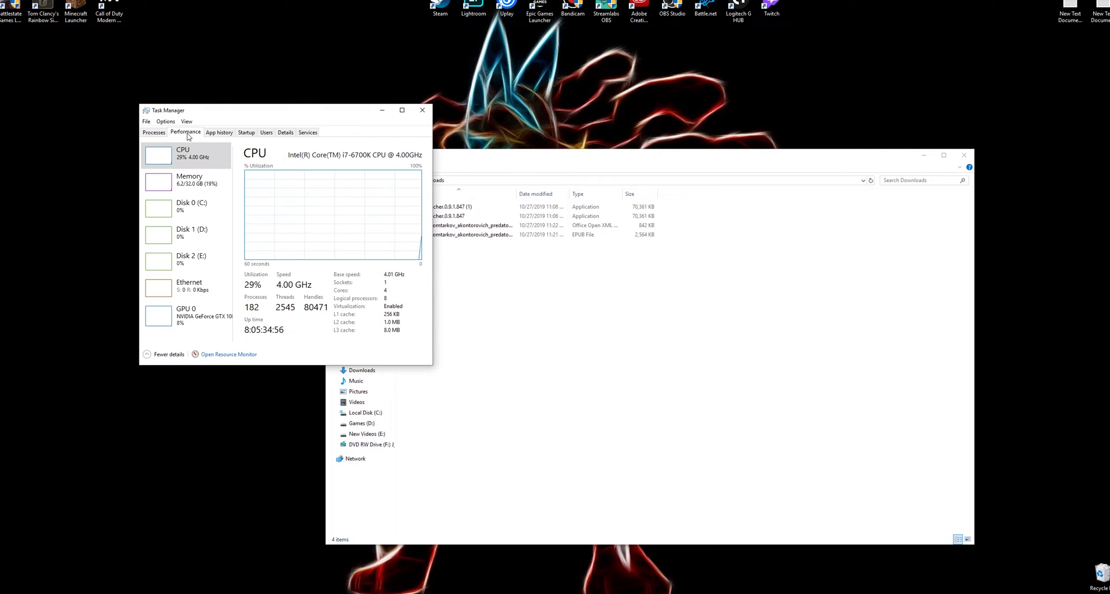
left_click(241, 353)
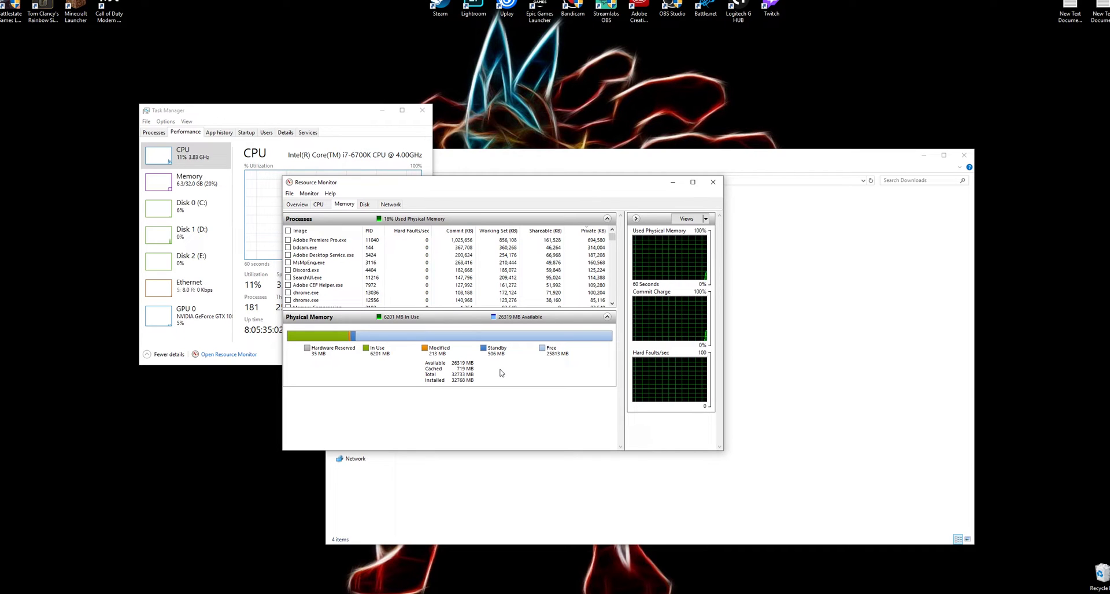
- Close Task Manager and minimize Resource Monitor, leaving the Downloads folder visible
left_click(423, 110)
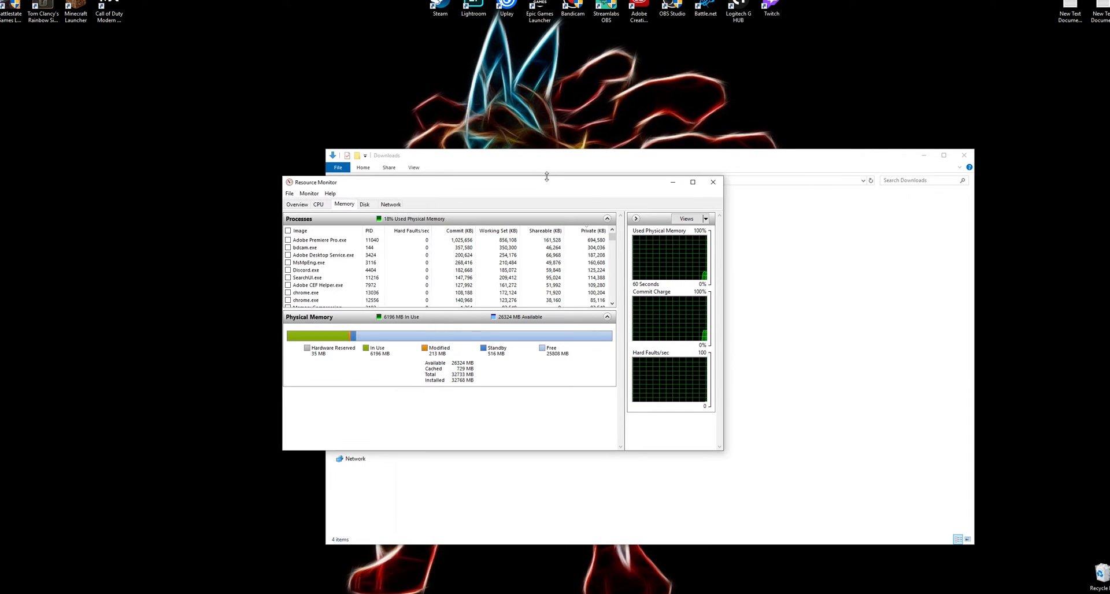
left_click_drag(551, 183, 498, 133)
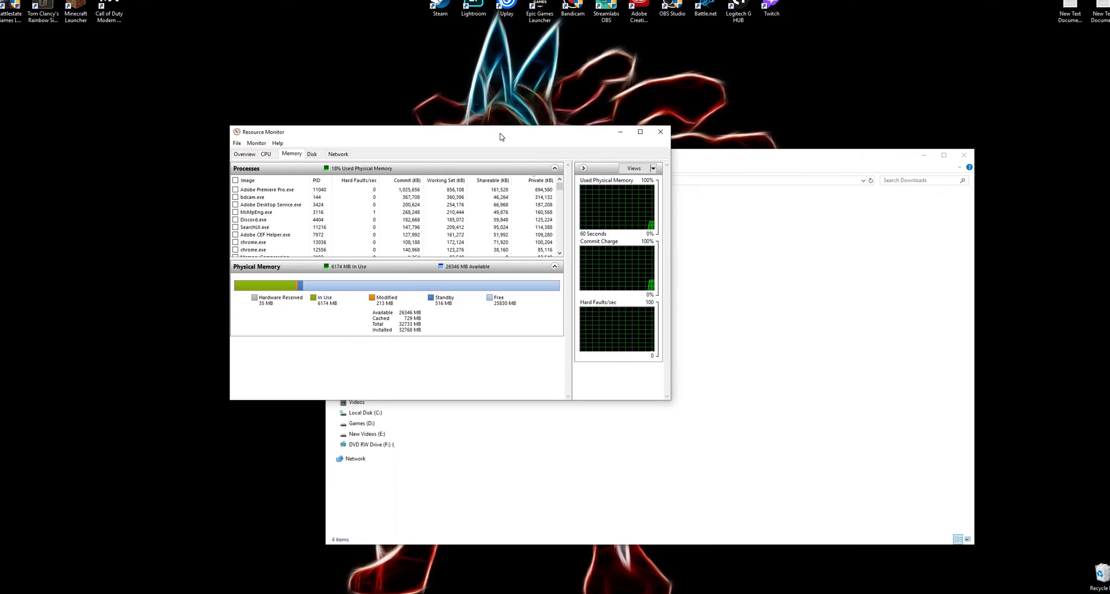
left_click(619, 134)
- Download EmptyStandbyList.exe (137 KB) from the wj32.org Empty Standby List page in Chrome
left_click_drag(675, 162, 623, 107)
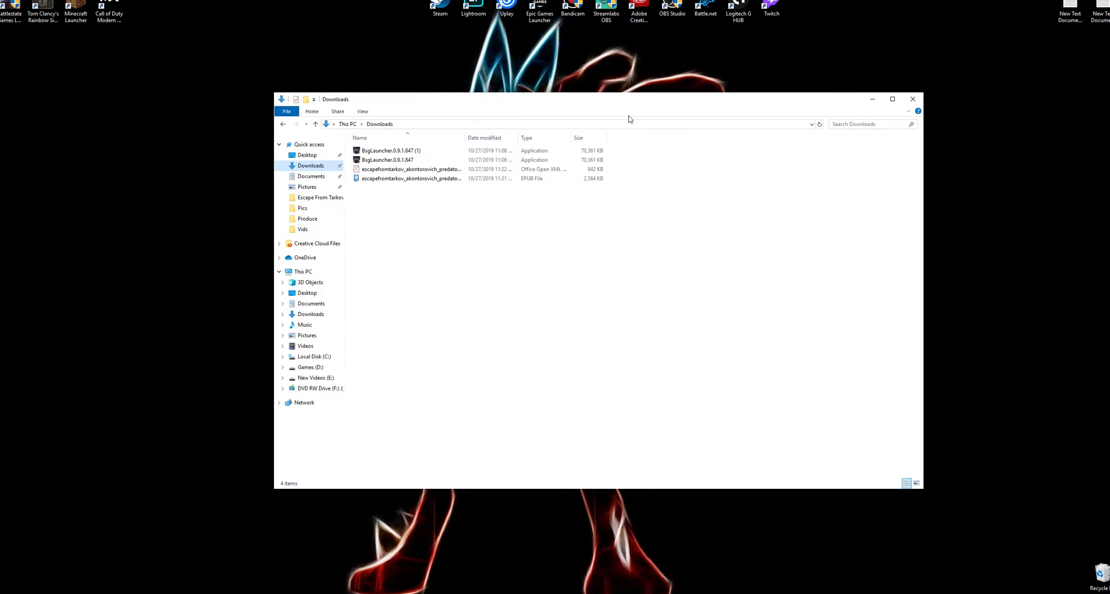
key("alt+Tab")
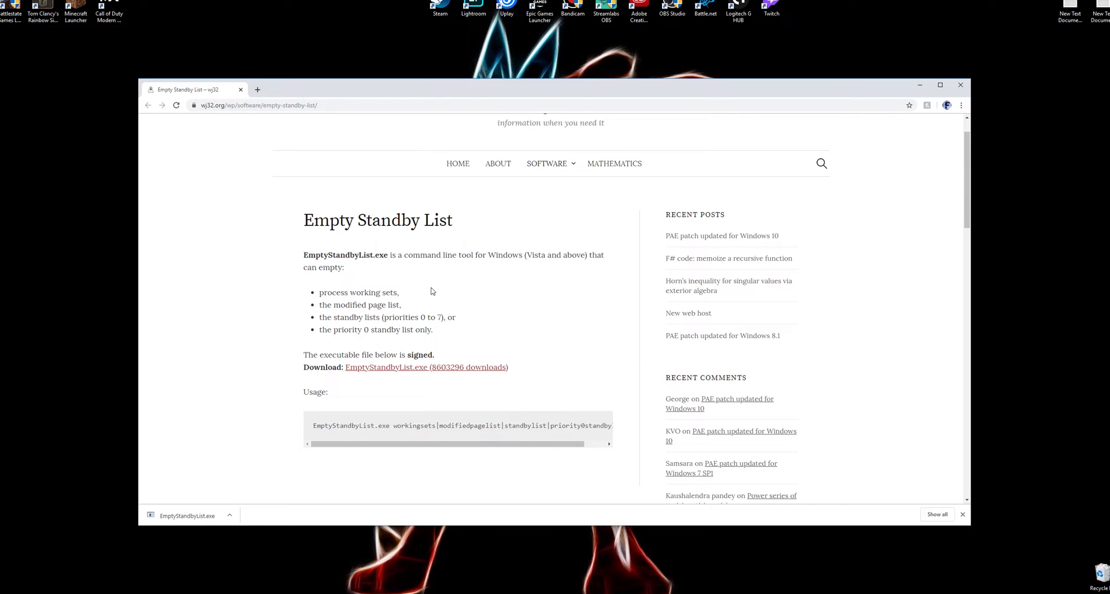
left_click(449, 370)
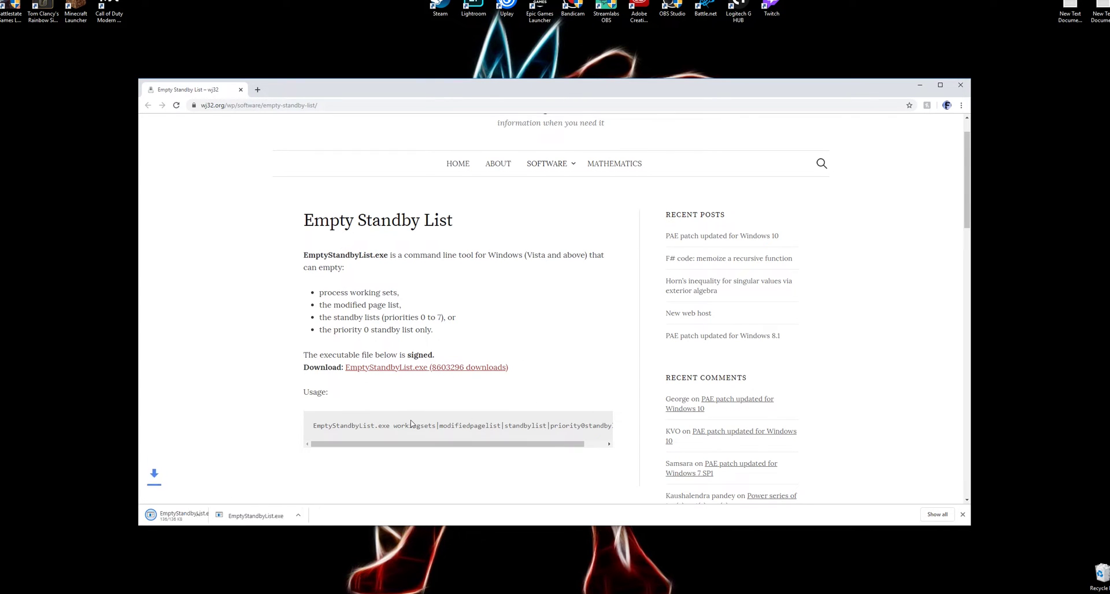
left_click(919, 85)
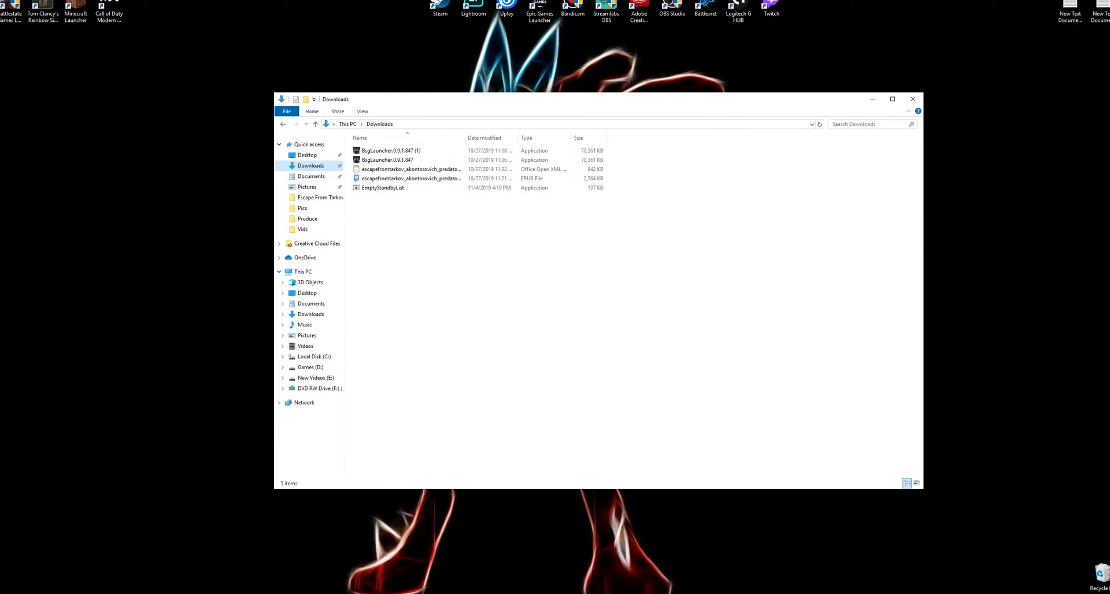
- Create a folder named StandbyMem on Local Disk (C:) and open it
mouse_move(237, 573)
left_click(174, 570)
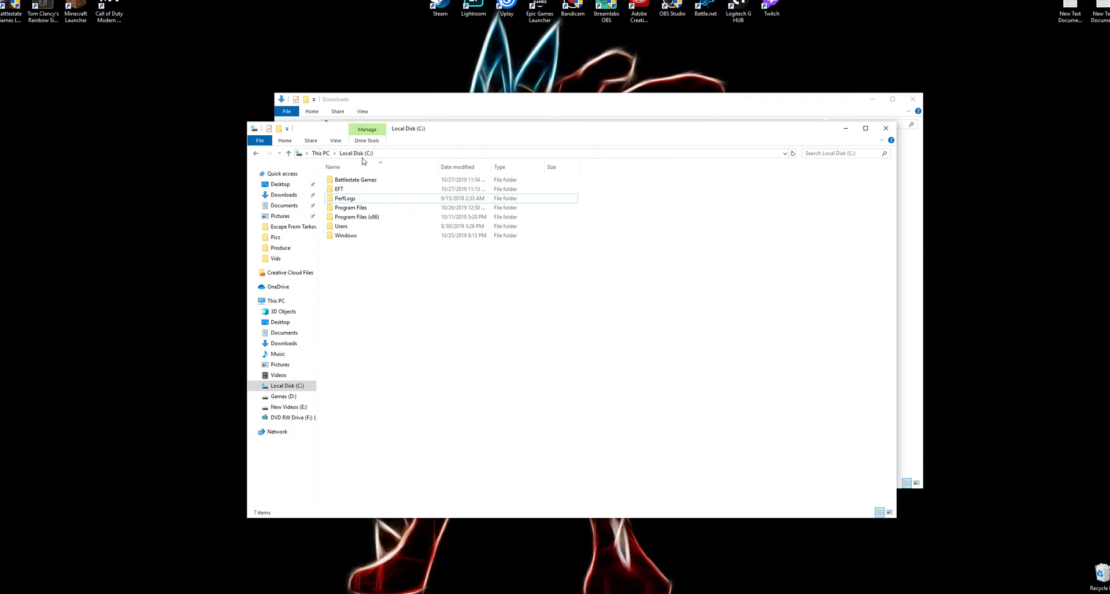
left_click(278, 129)
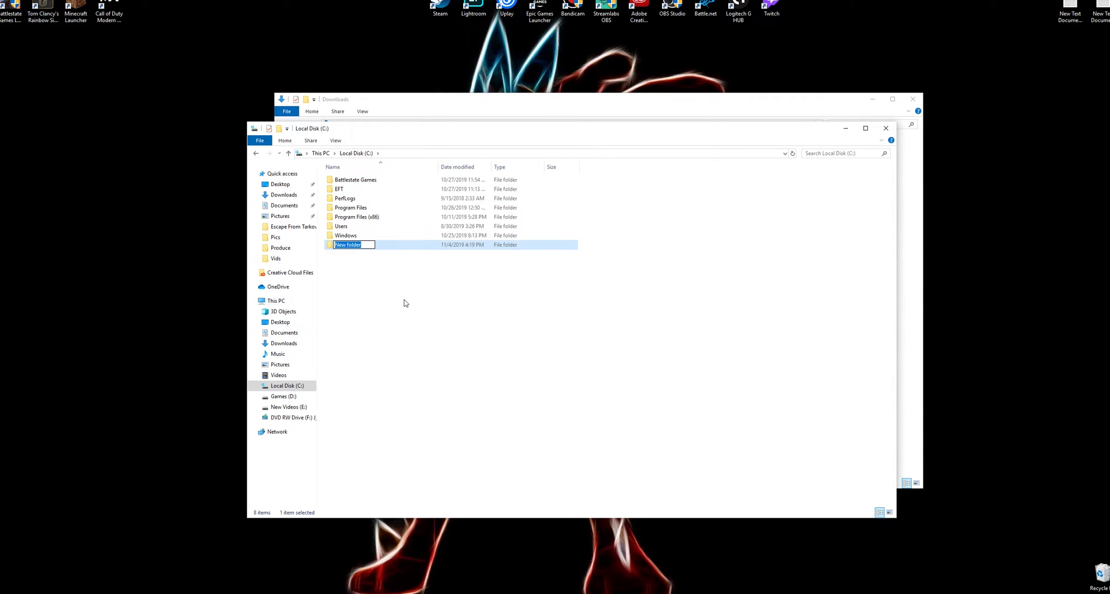
type("StandbyMem")
key("Return")
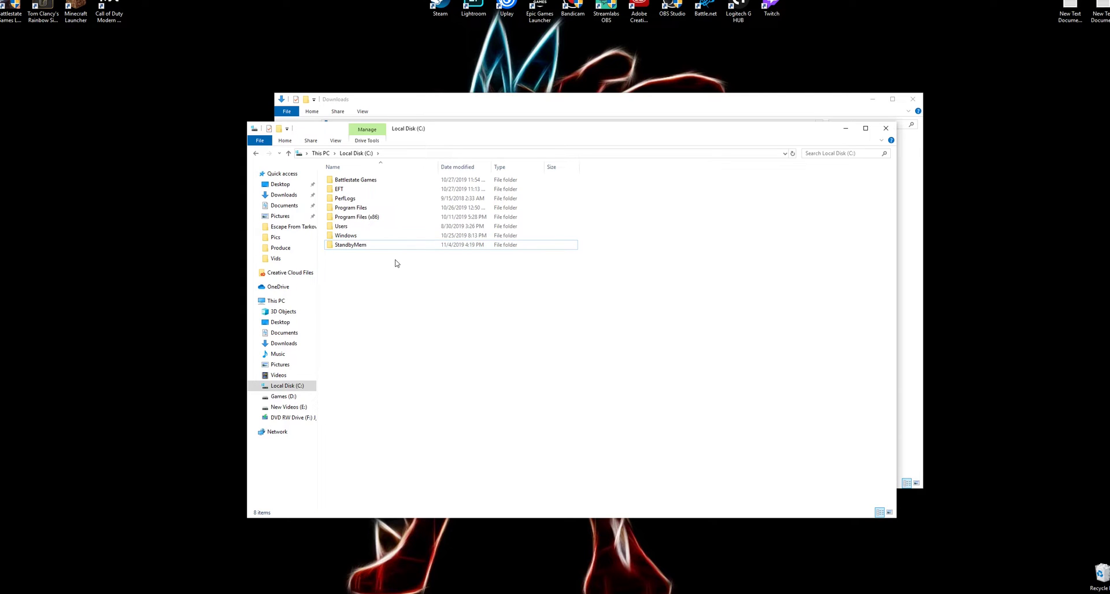
double_click(383, 246)
- Move EmptyStandbyList from Downloads into the StandbyMem folder
left_click_drag(489, 129, 538, 219)
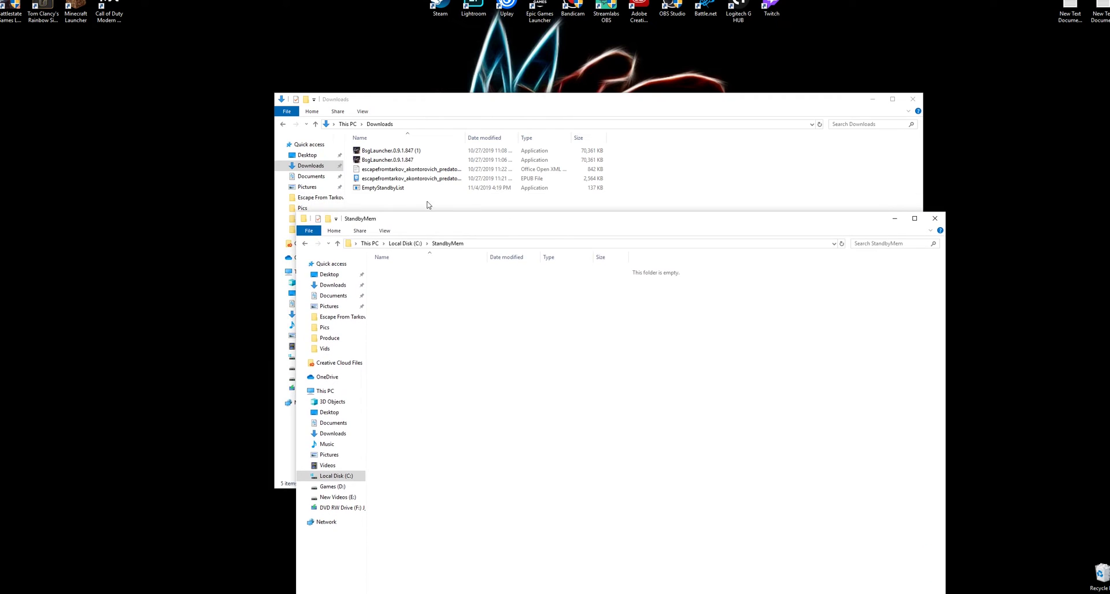
left_click(392, 188)
left_click_drag(392, 191, 562, 521)
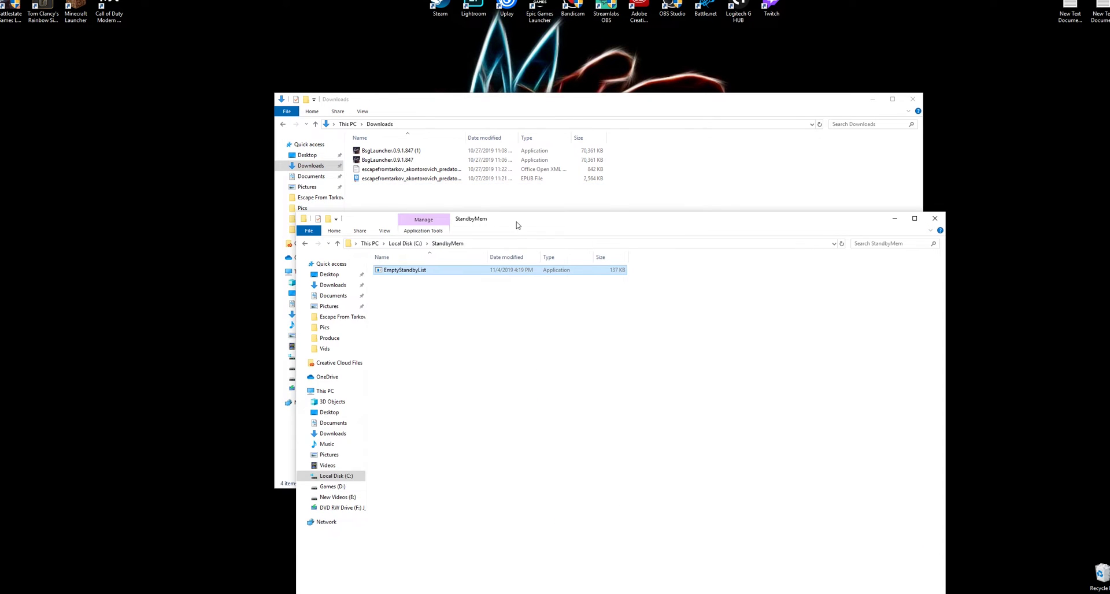
left_click_drag(517, 221, 472, 159)
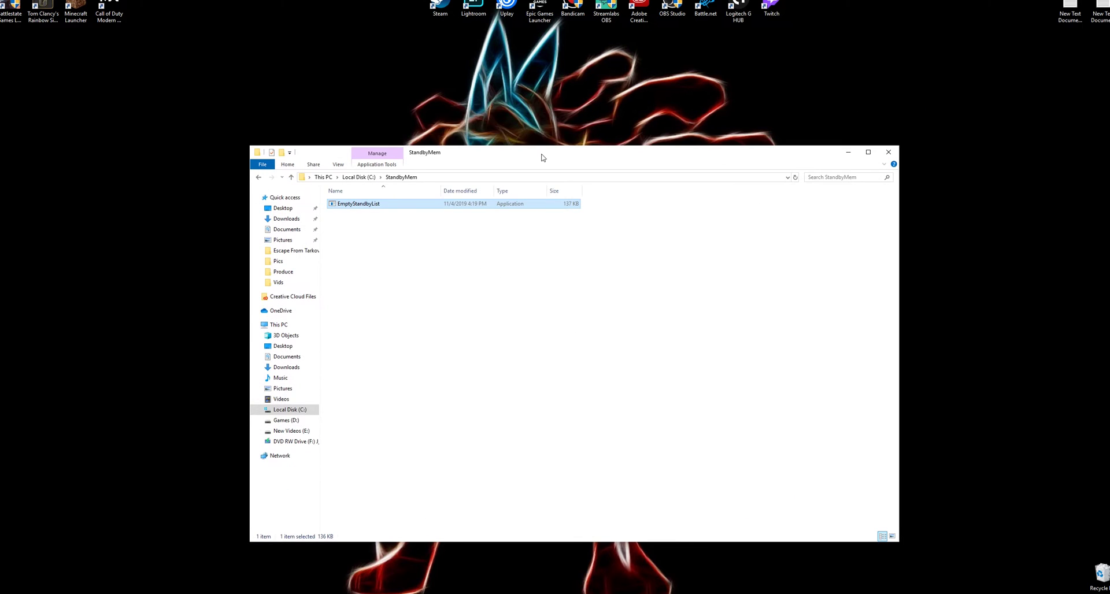
left_click_drag(541, 154, 548, 113)
- Enable 'Run this program as an administrator' for EmptyStandbyList, then minimize the StandbyMem window
right_click(386, 164)
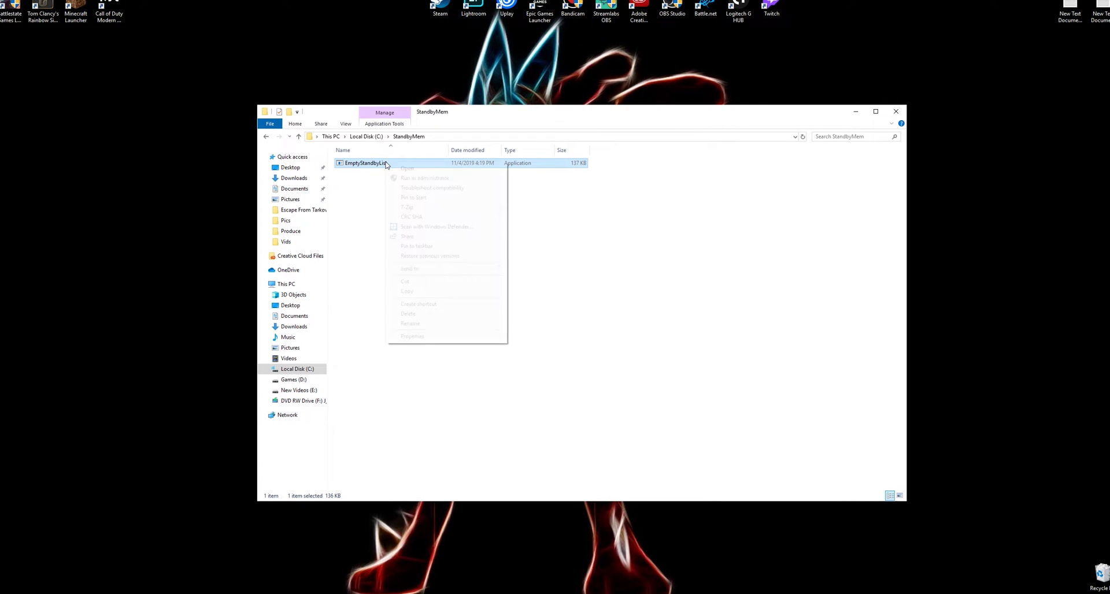
left_click(428, 336)
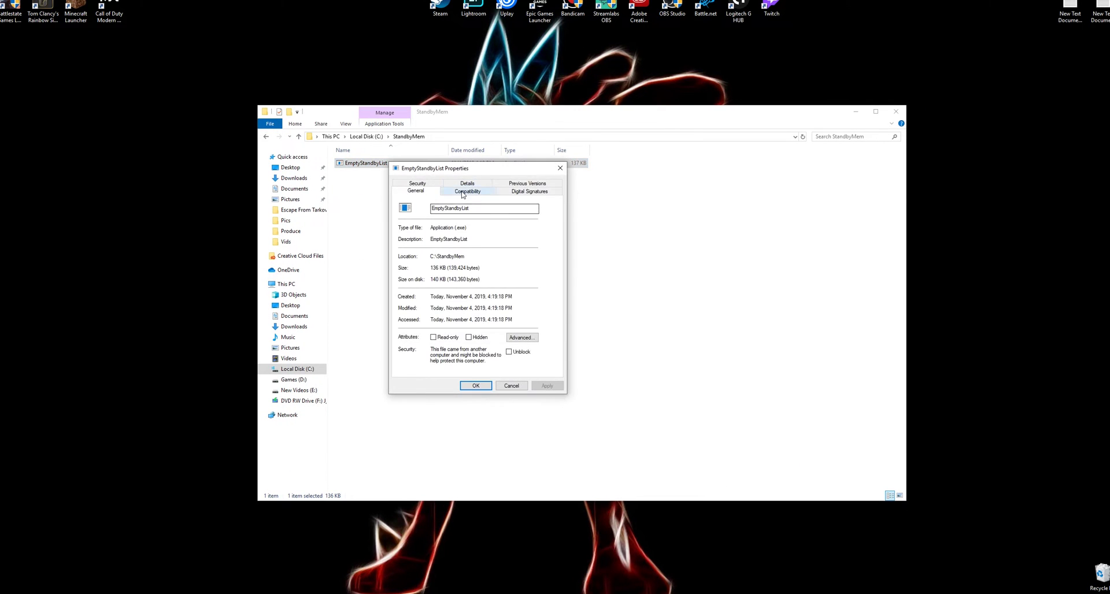
left_click(466, 192)
left_click(419, 332)
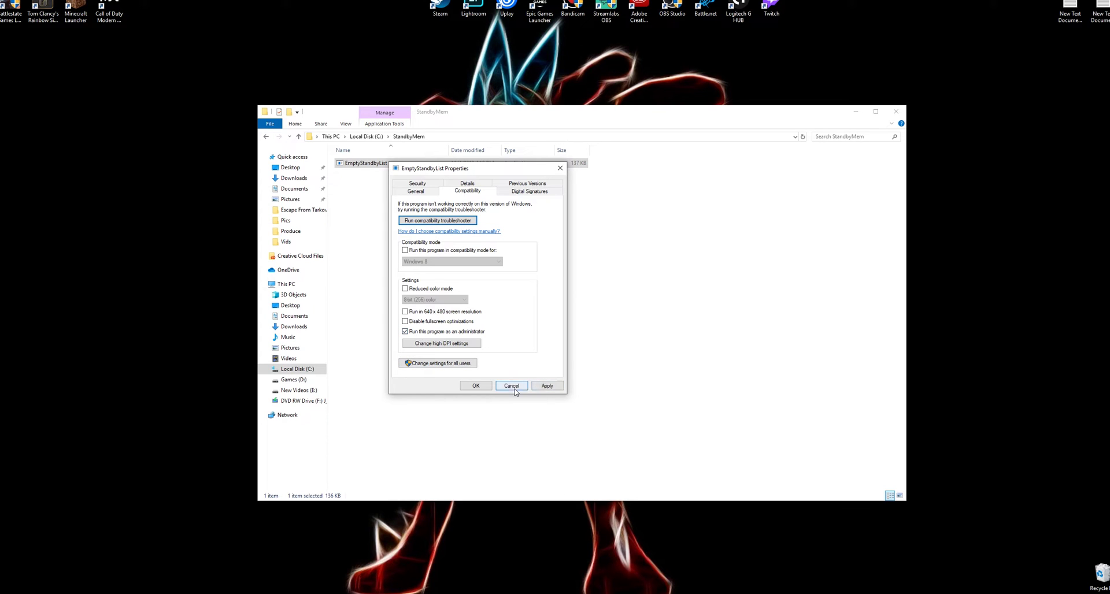
left_click(537, 387)
left_click(475, 386)
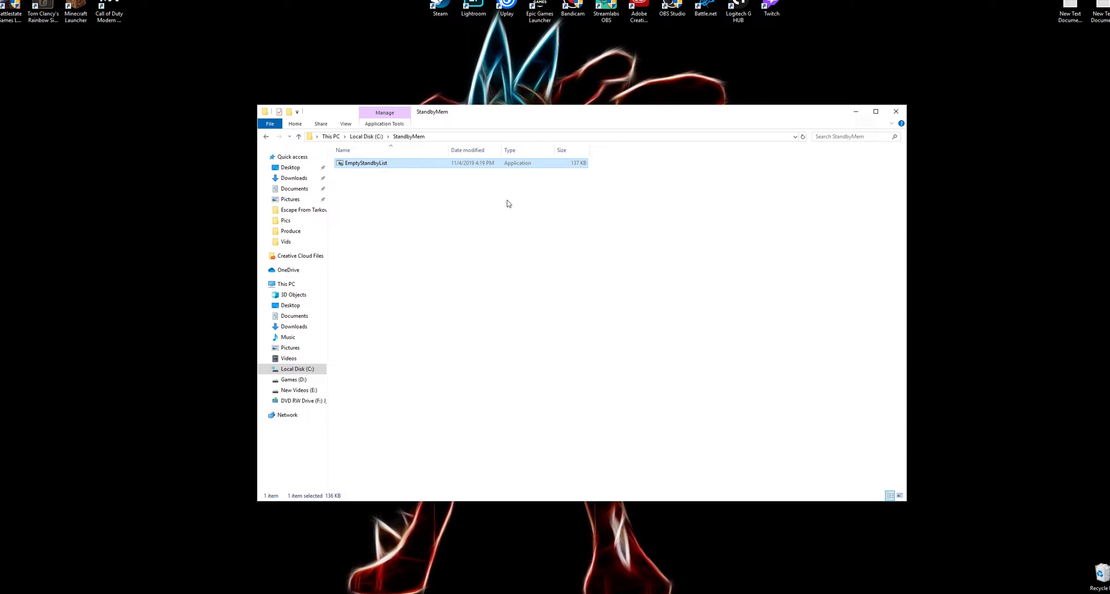
left_click(856, 114)
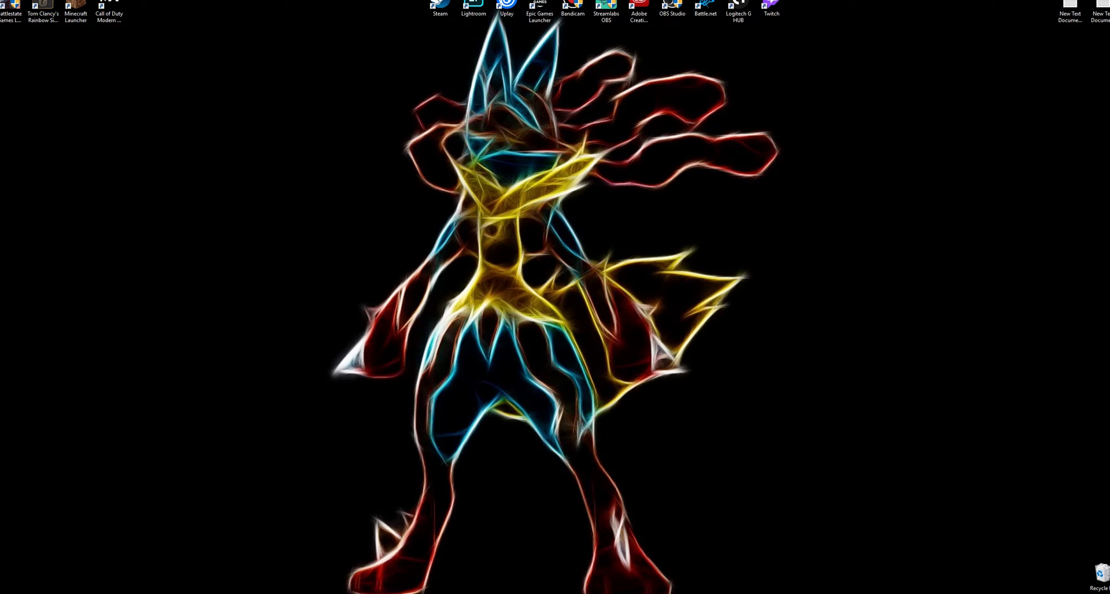
- Start a new Task Scheduler task named StandbyMem
left_click(370, 555)
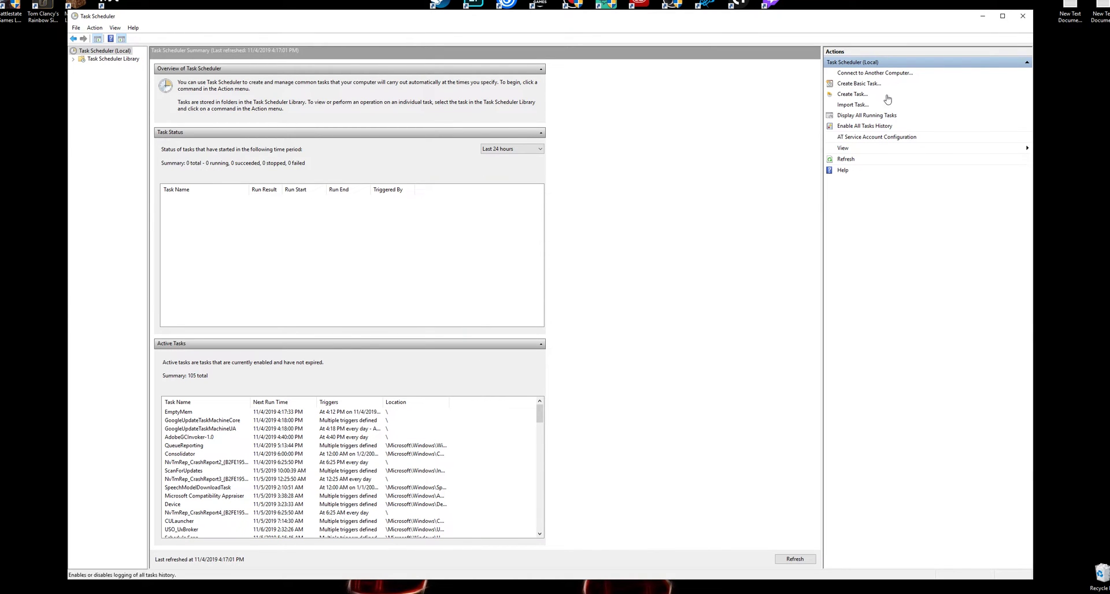
left_click(855, 94)
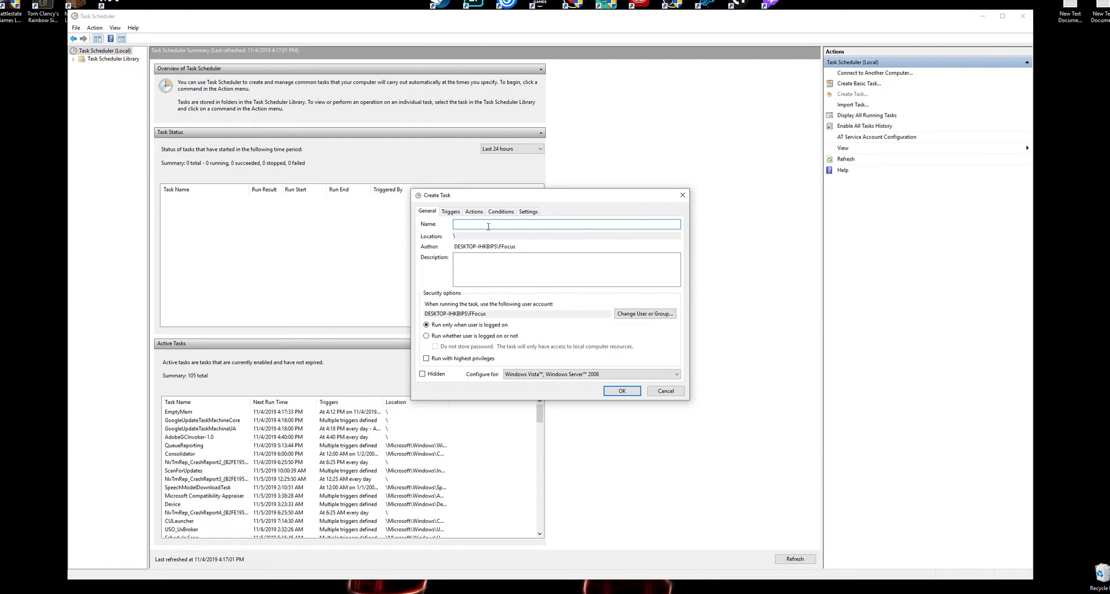
type("StandbyMem")
- Set the task to run as the SYSTEM account with highest privileges
left_click(640, 320)
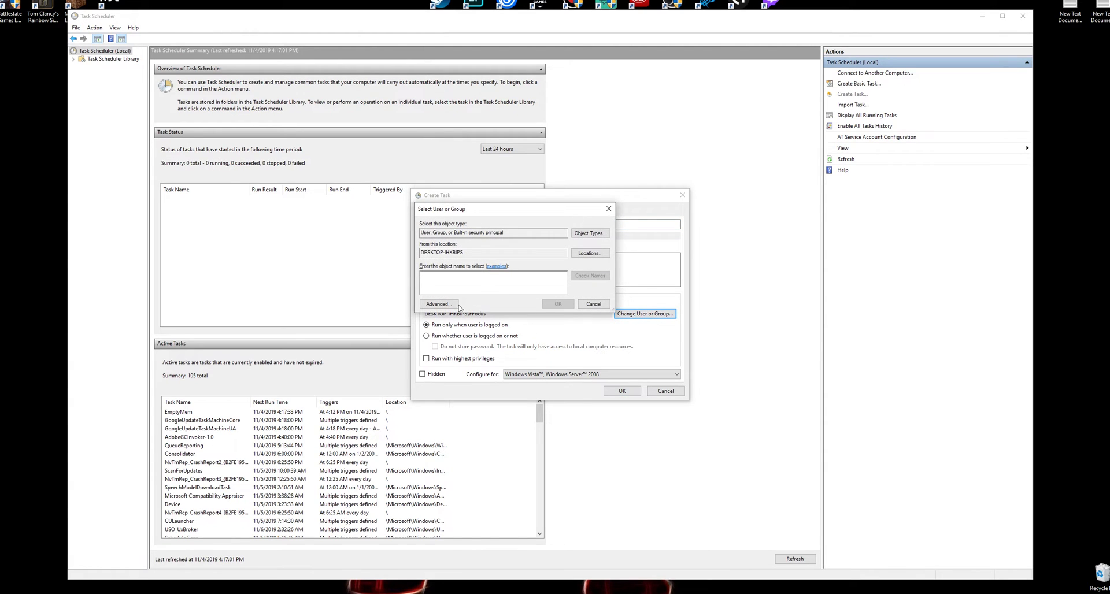
left_click(454, 306)
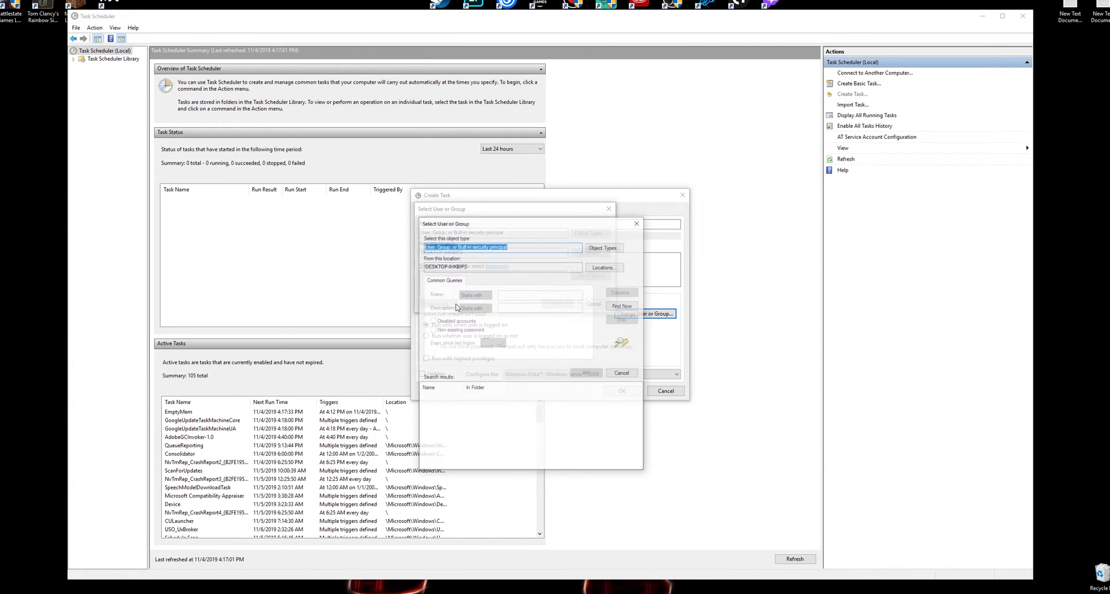
left_click(617, 308)
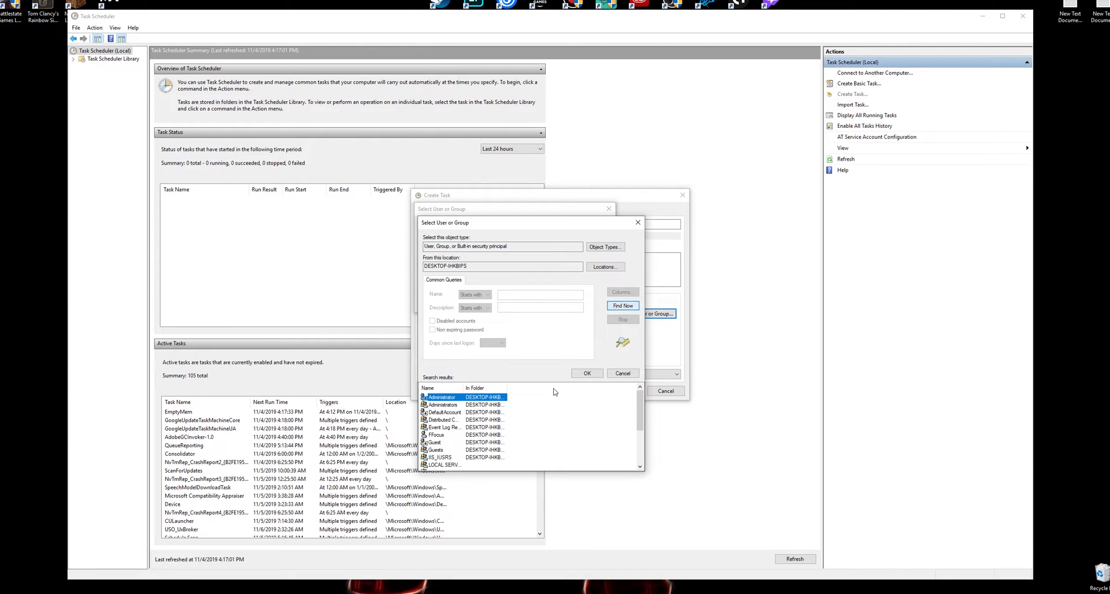
scroll(528, 403, "down", 5)
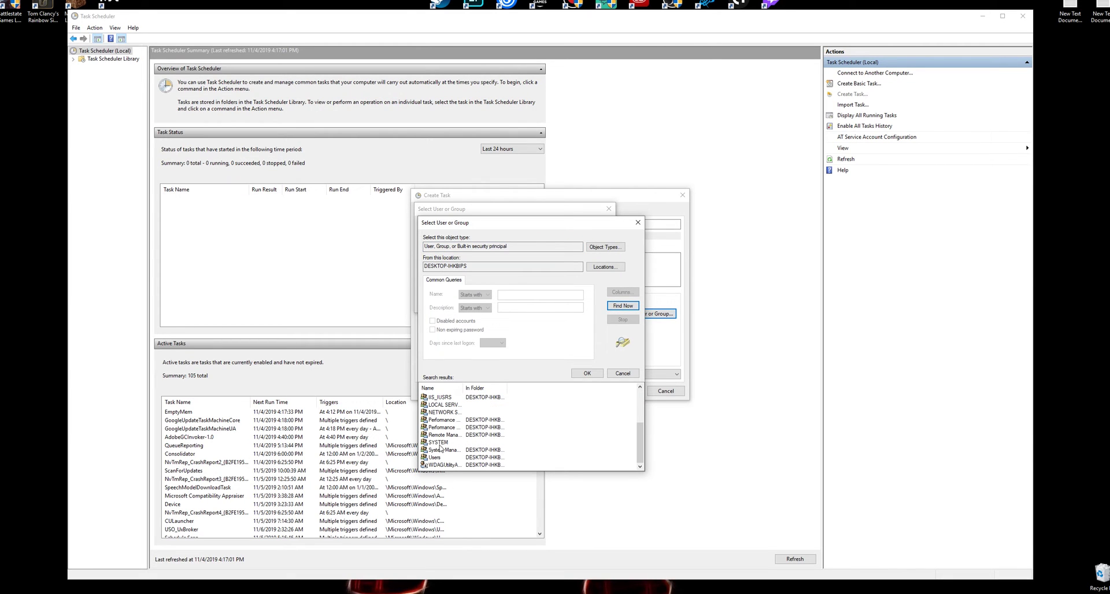
double_click(438, 443)
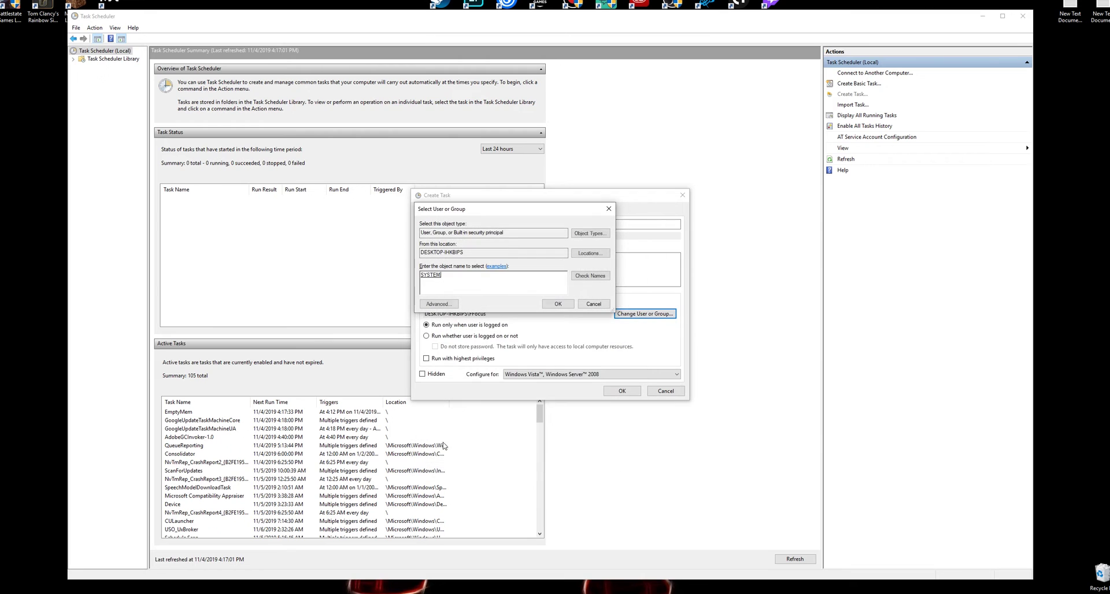
left_click(558, 305)
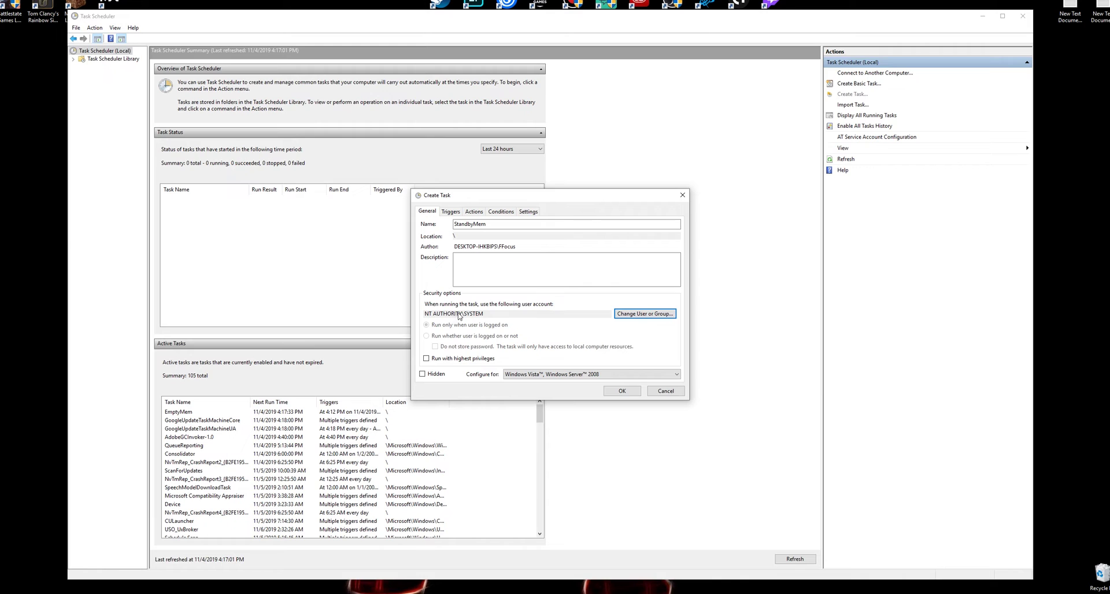
left_click(445, 360)
left_click(454, 213)
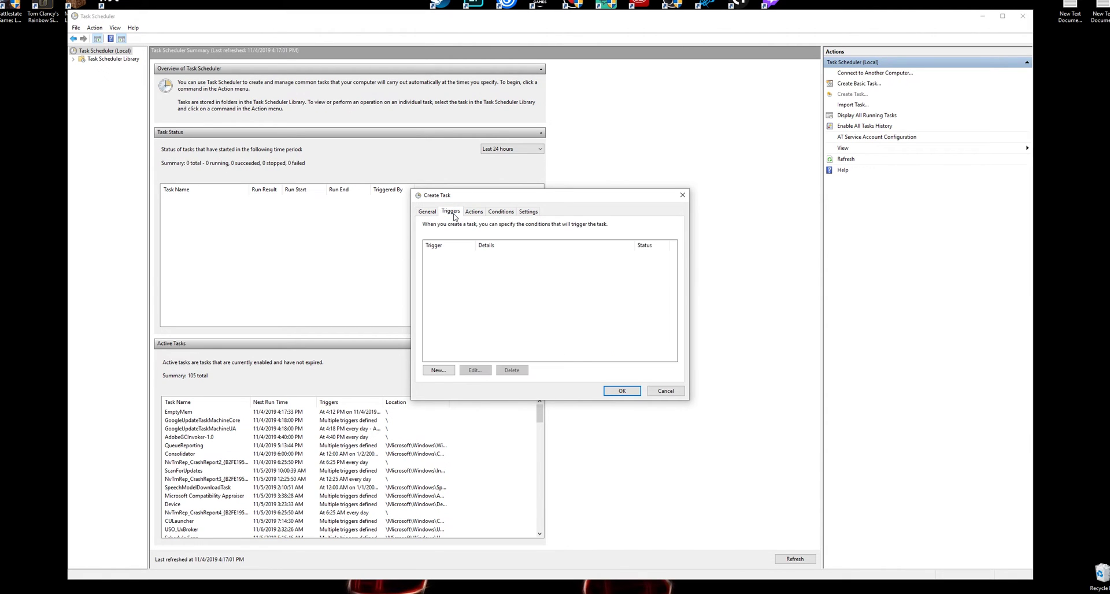
- Add a trigger that repeats the task every 5 minutes for an indefinite duration
left_click(429, 372)
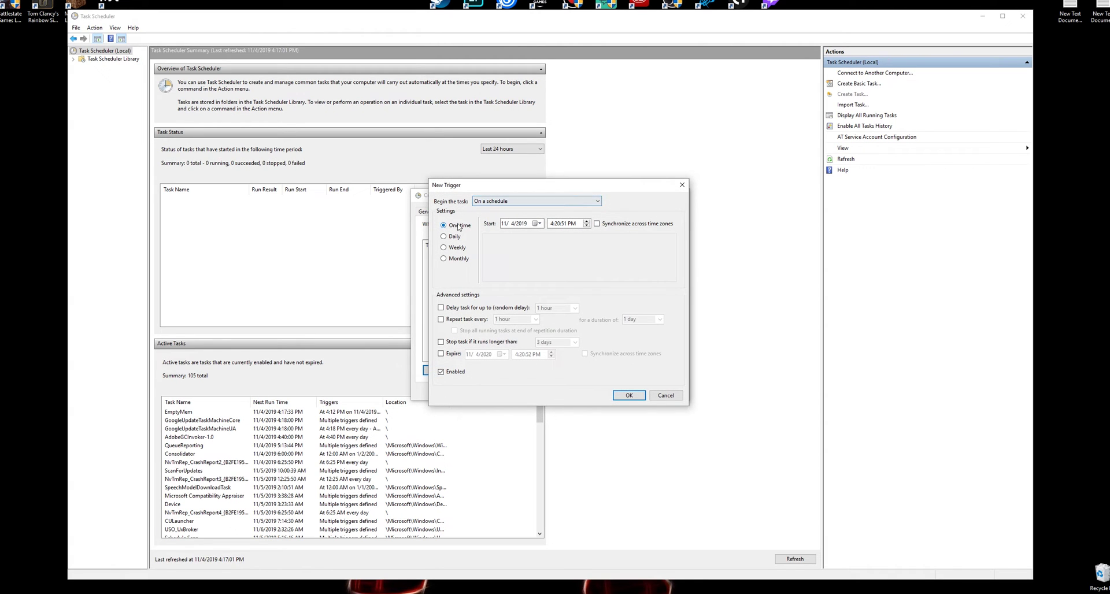
left_click(455, 322)
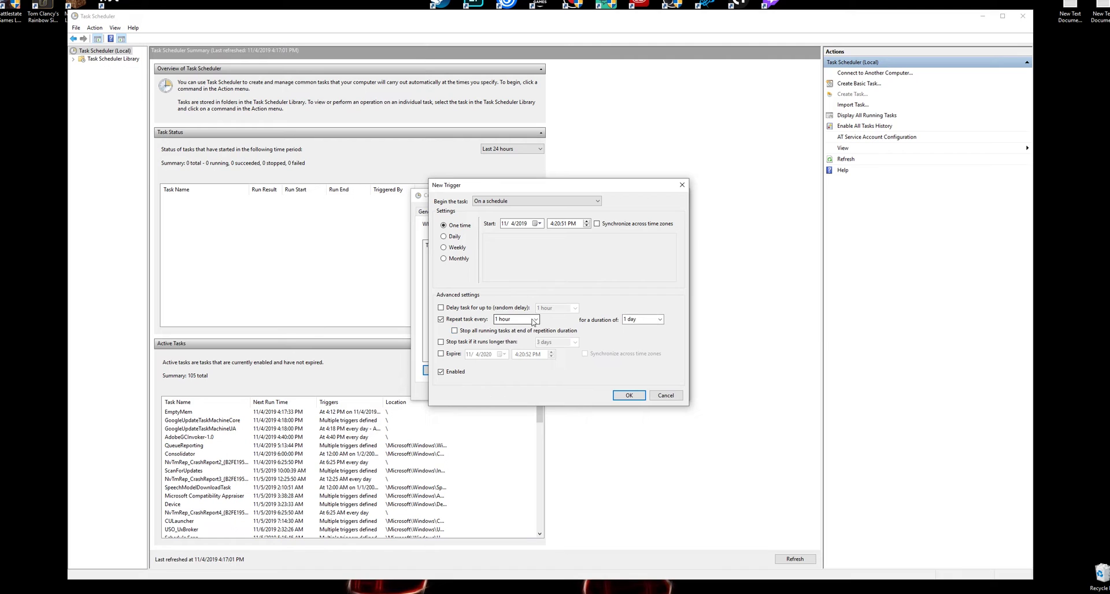
left_click(536, 319)
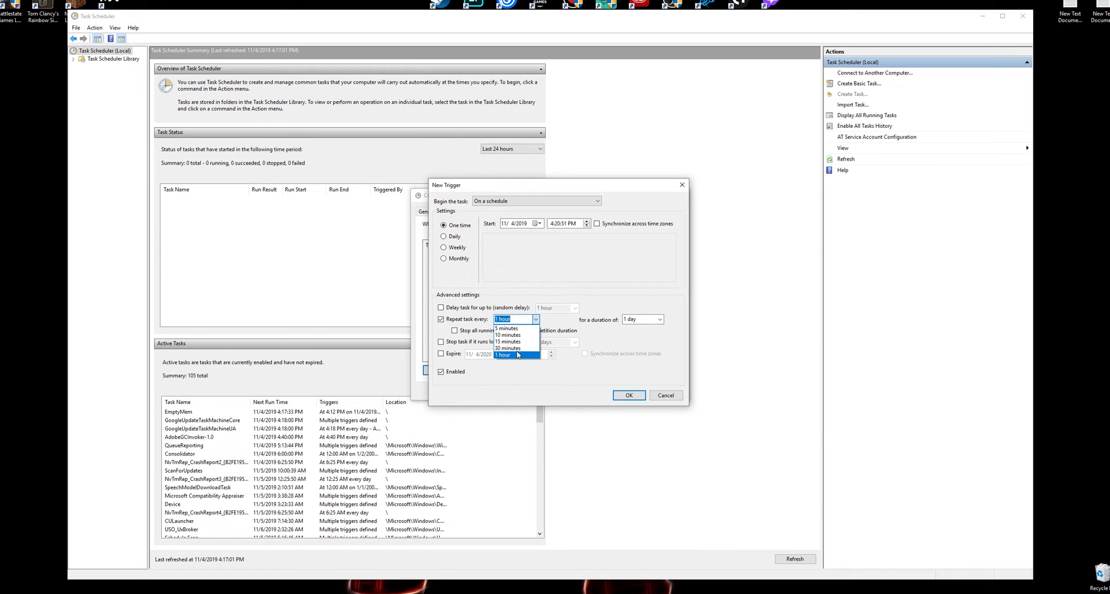
left_click(516, 328)
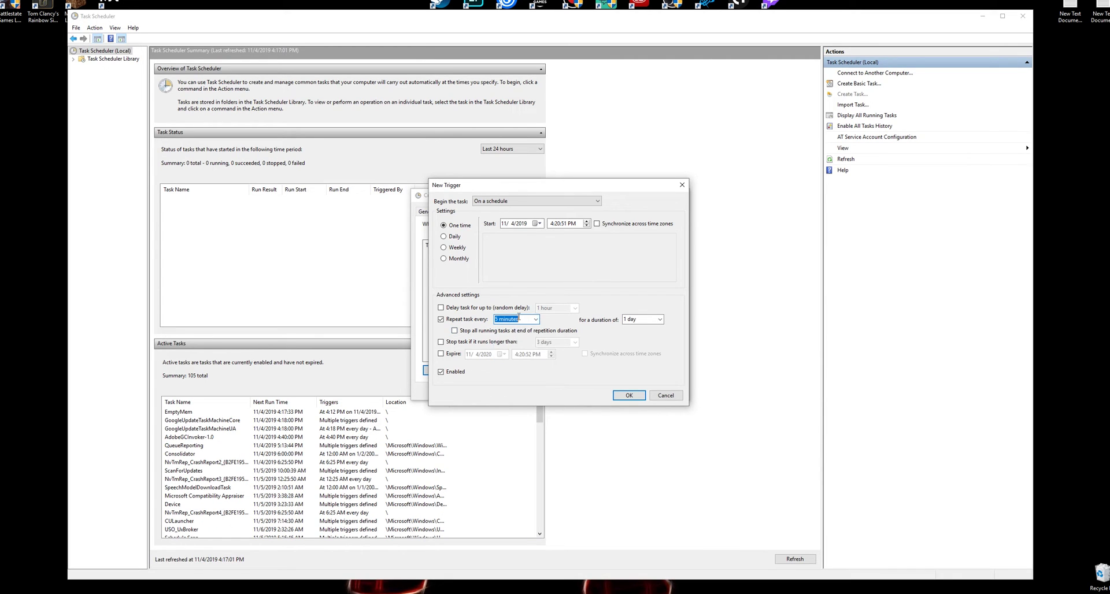
left_click(659, 320)
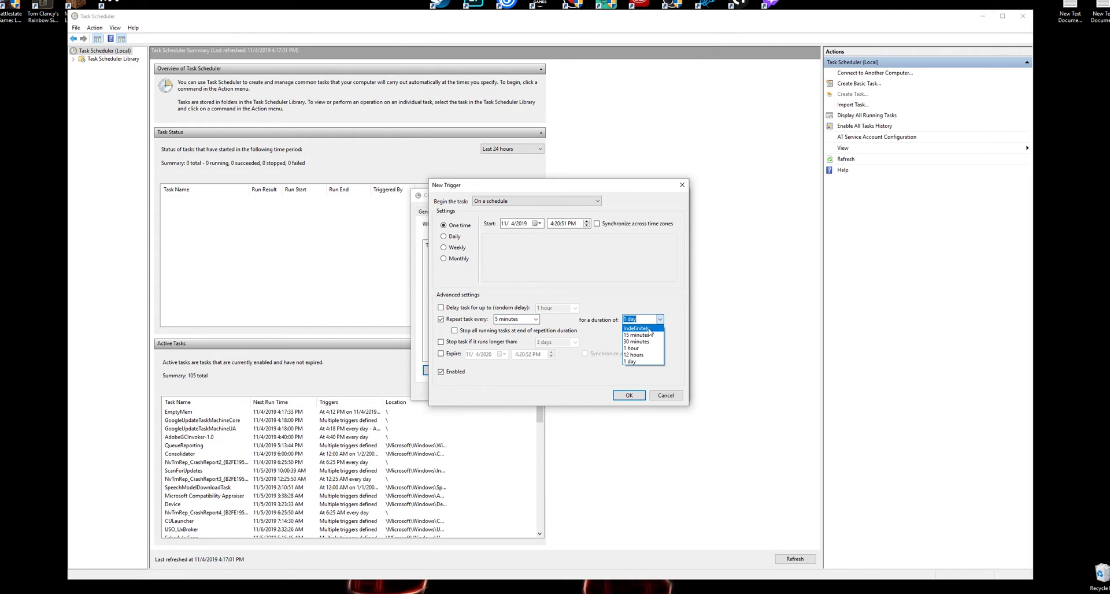
left_click(650, 329)
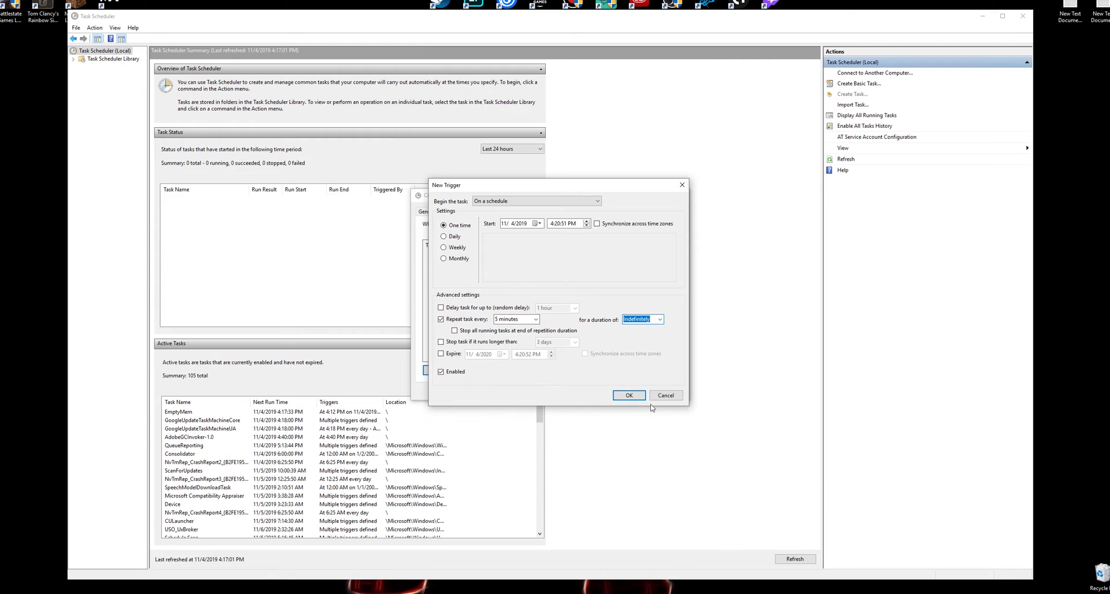
left_click(629, 396)
- Add an action starting C:\StandbyMem\EmptyStandbyList.exe and save the StandbyMem task
left_click(474, 211)
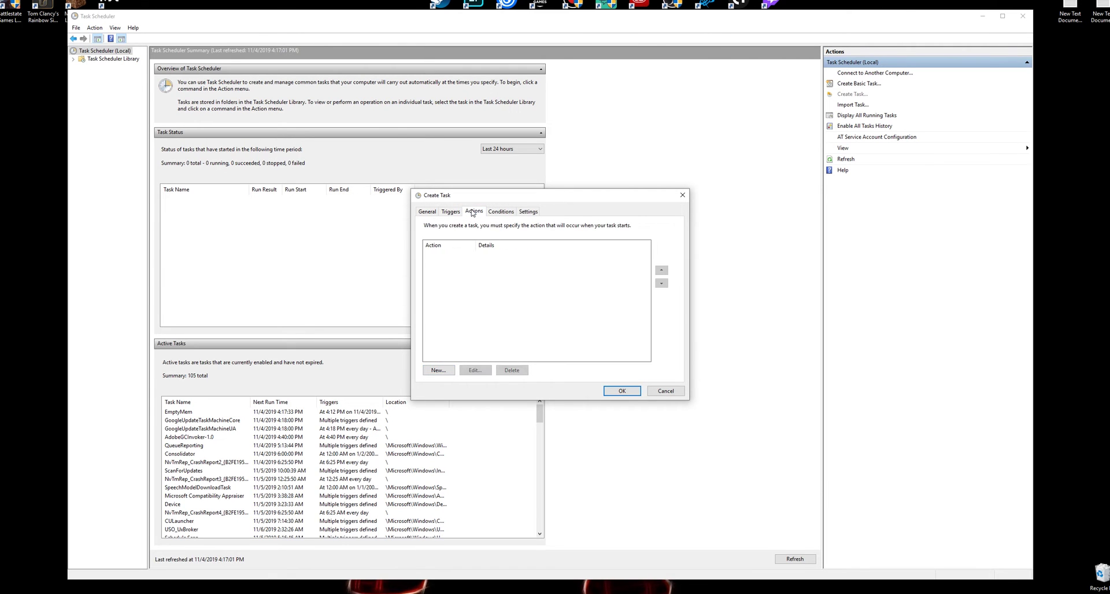
left_click(446, 374)
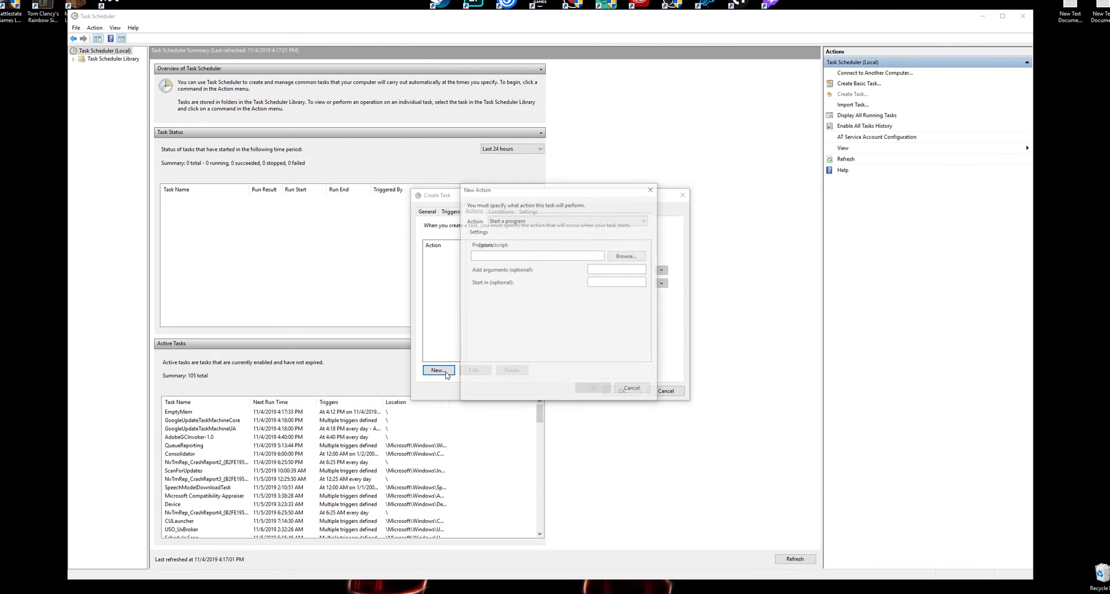
left_click(626, 256)
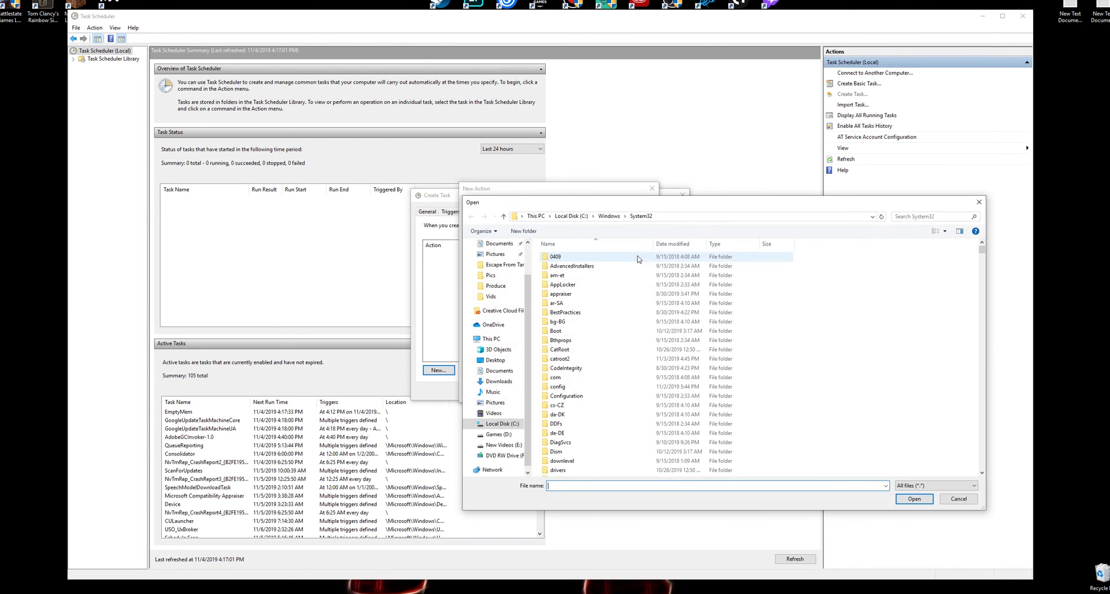
left_click(571, 217)
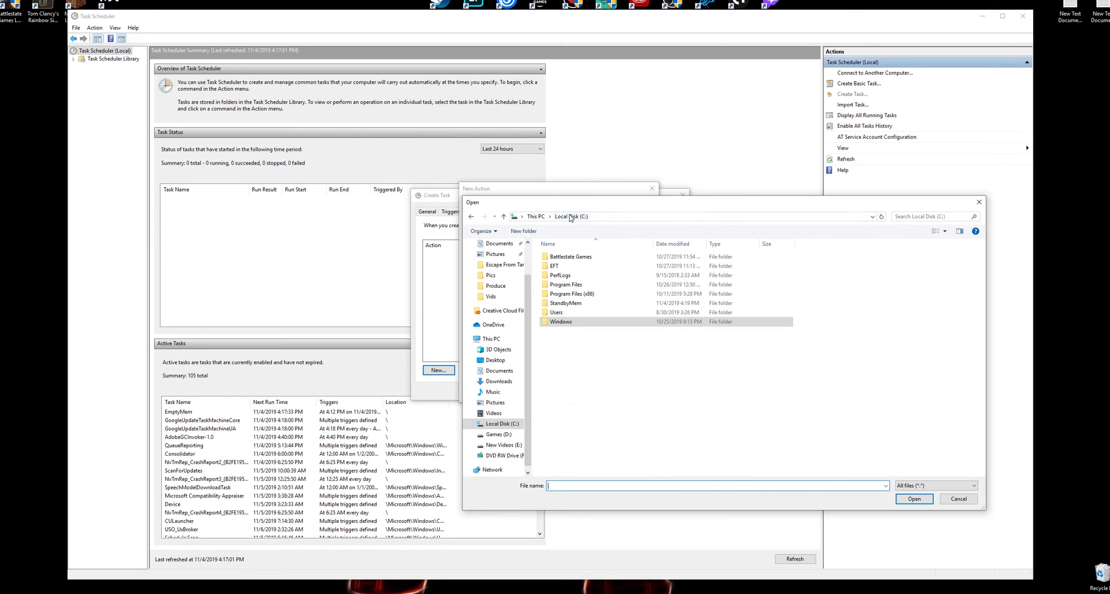
double_click(571, 304)
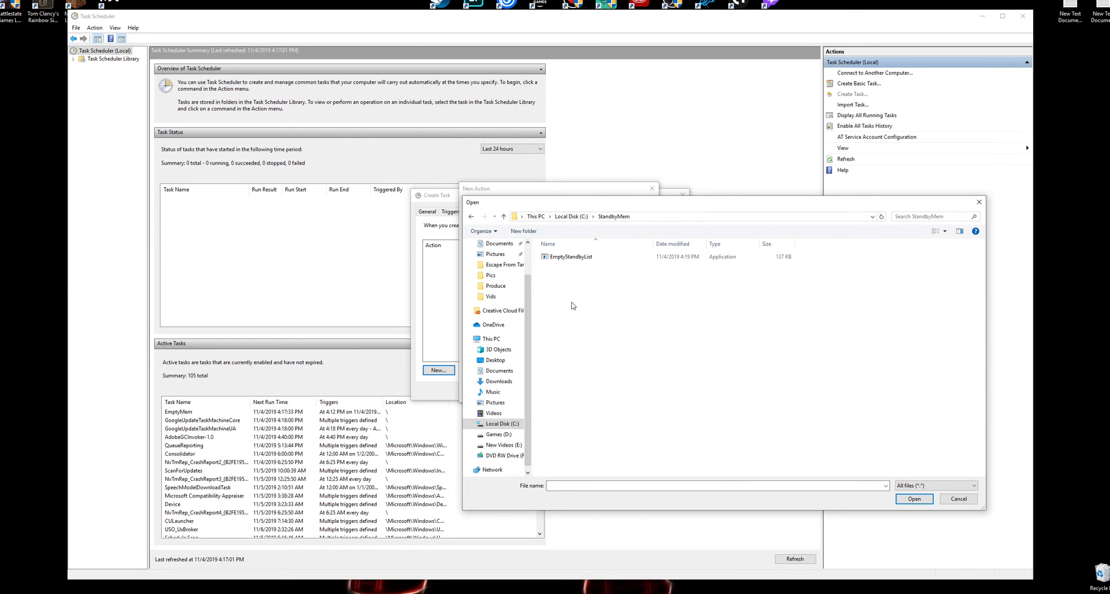
left_click(567, 257)
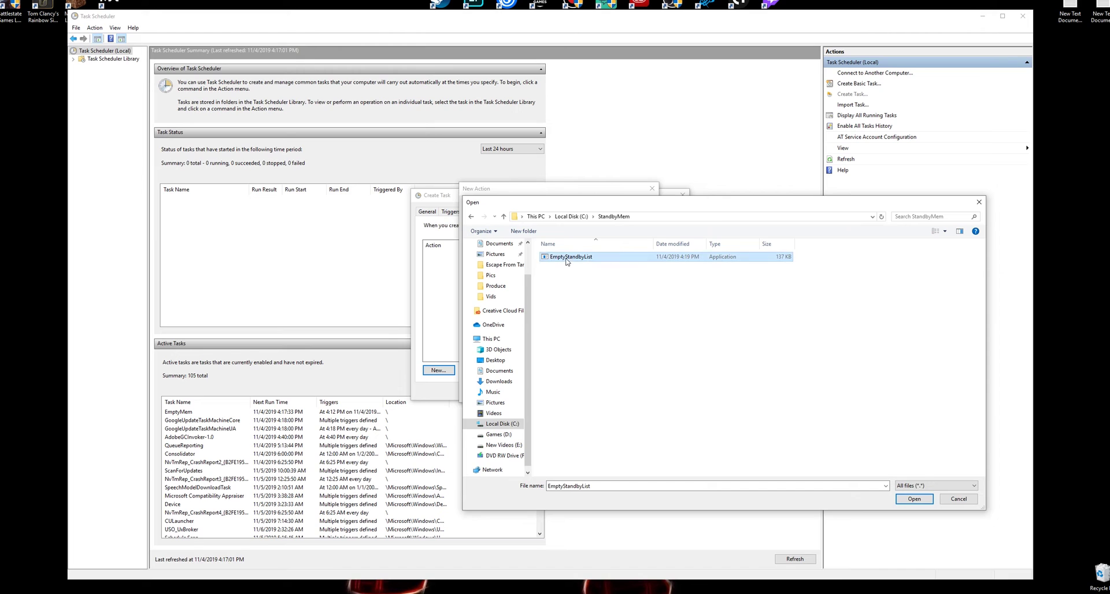
left_click(914, 499)
left_click(594, 390)
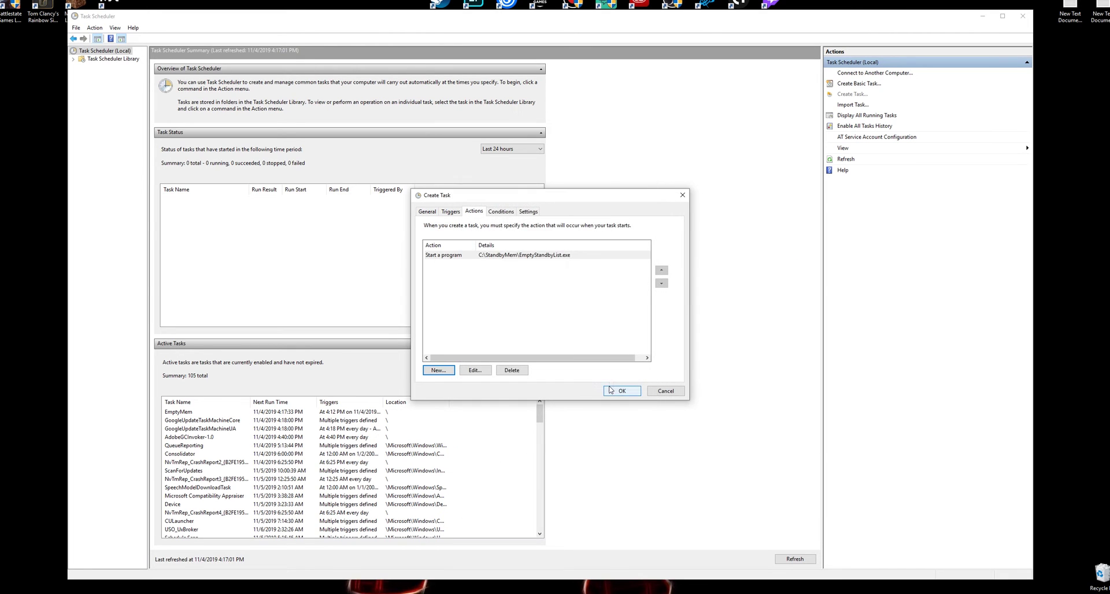
left_click(622, 391)
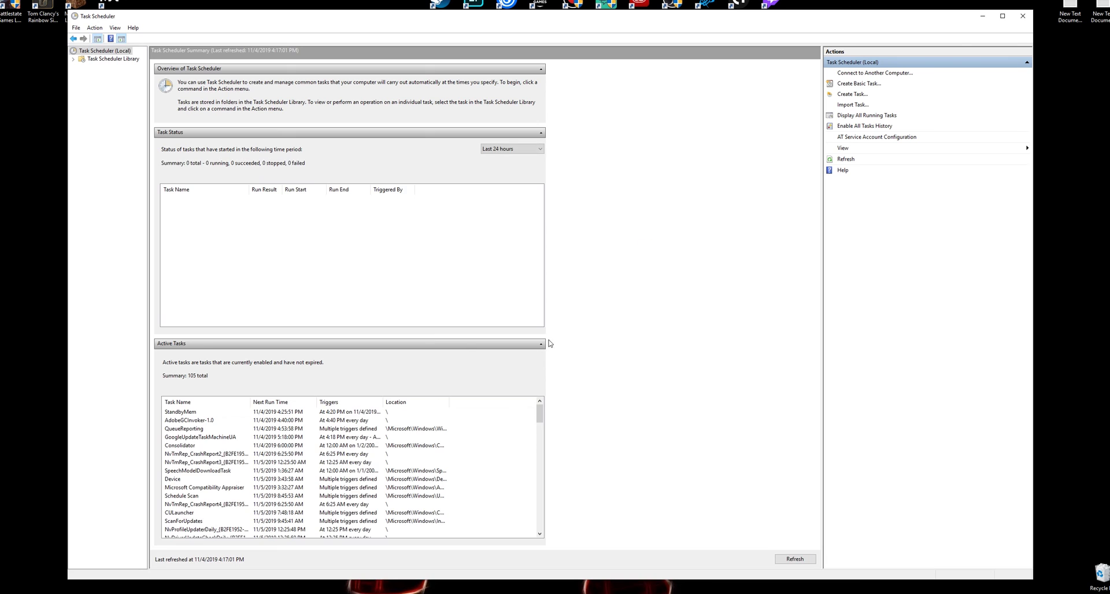
- Refresh the Task Scheduler Library and select StandbyMem to view its details
left_click(97, 60)
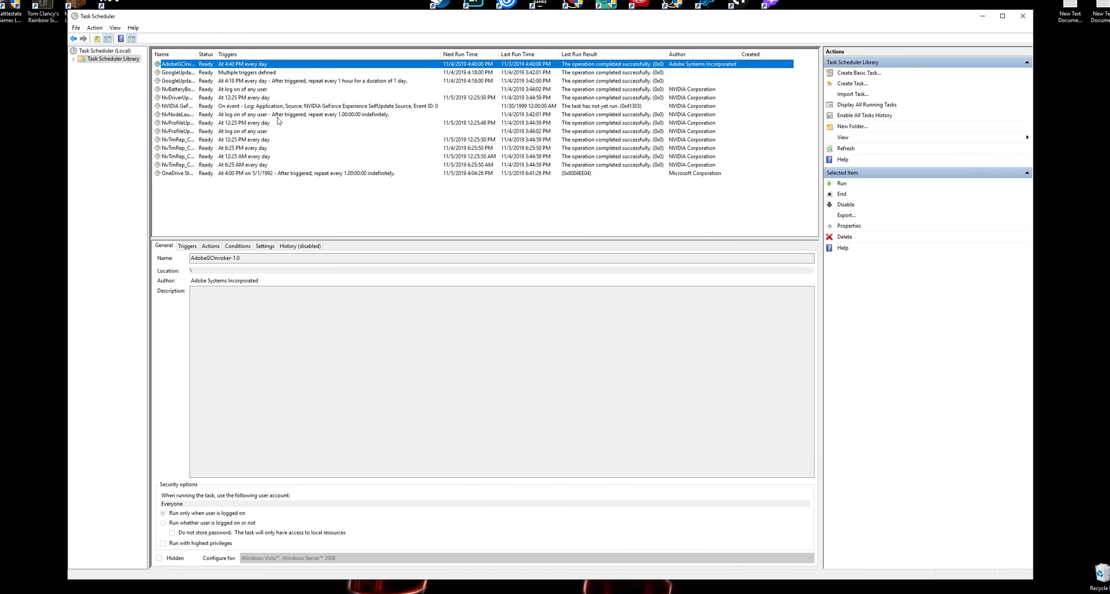
right_click(115, 64)
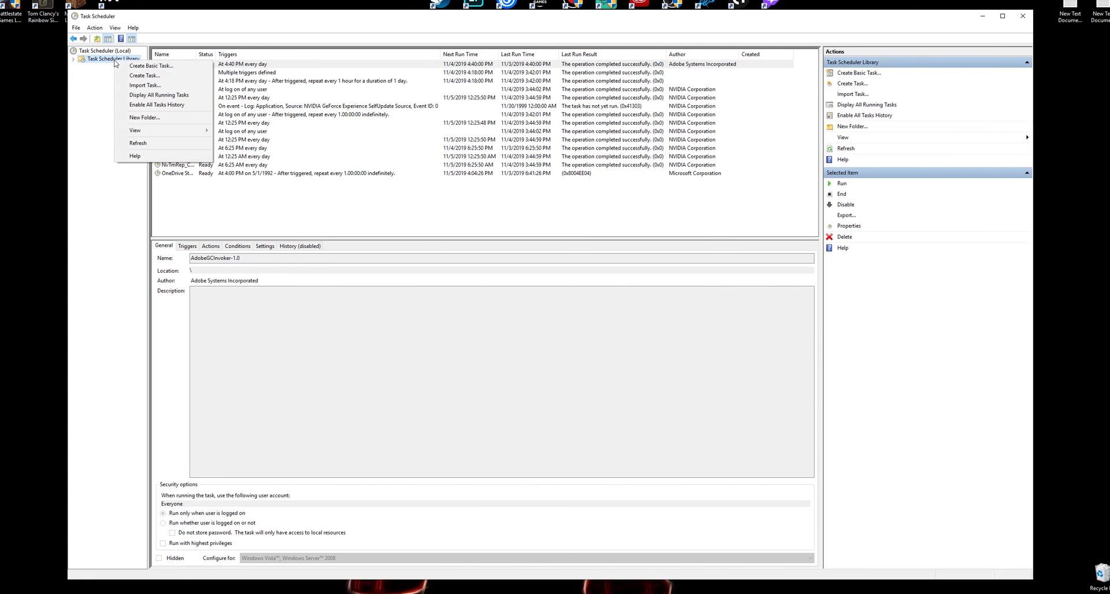
left_click(151, 143)
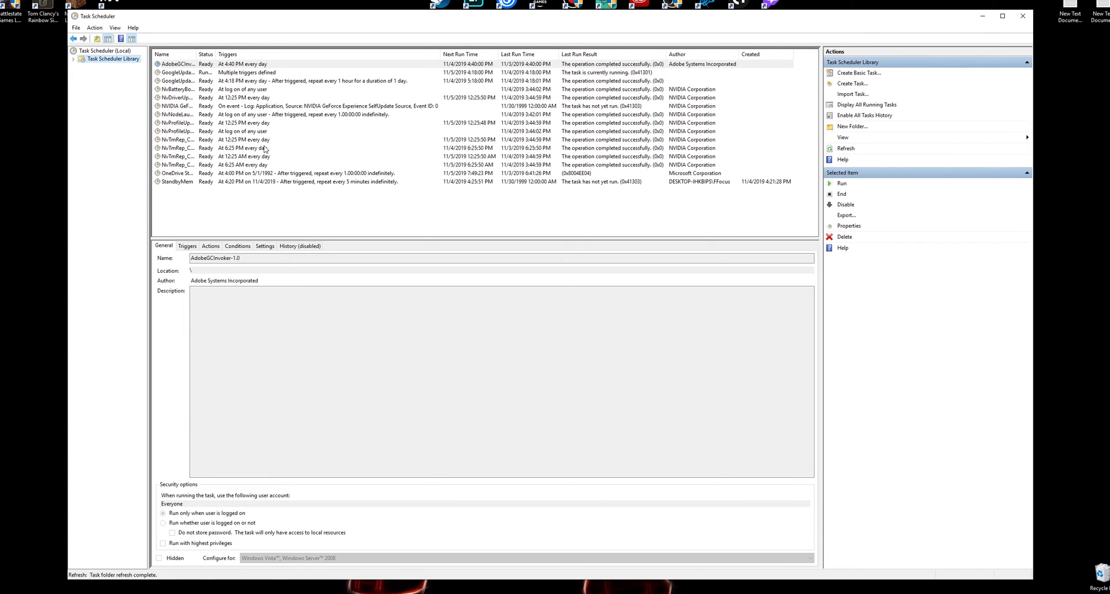
left_click(197, 182)
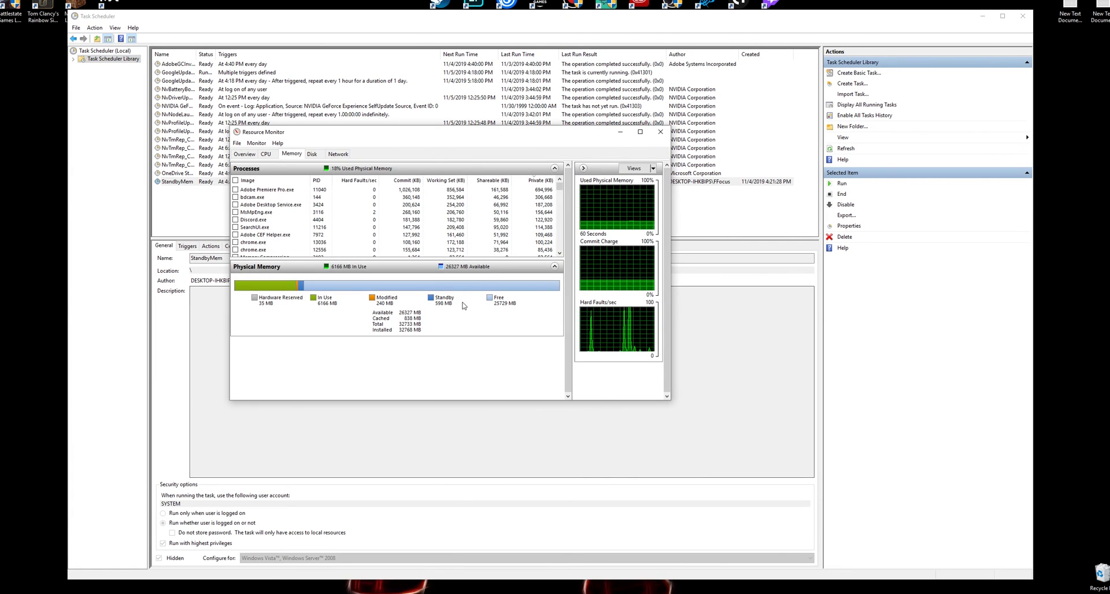
- Run StandbyMem manually and check Resource Monitor's standby memory drop from 598 MB to 2 MB
mouse_move(445, 308)
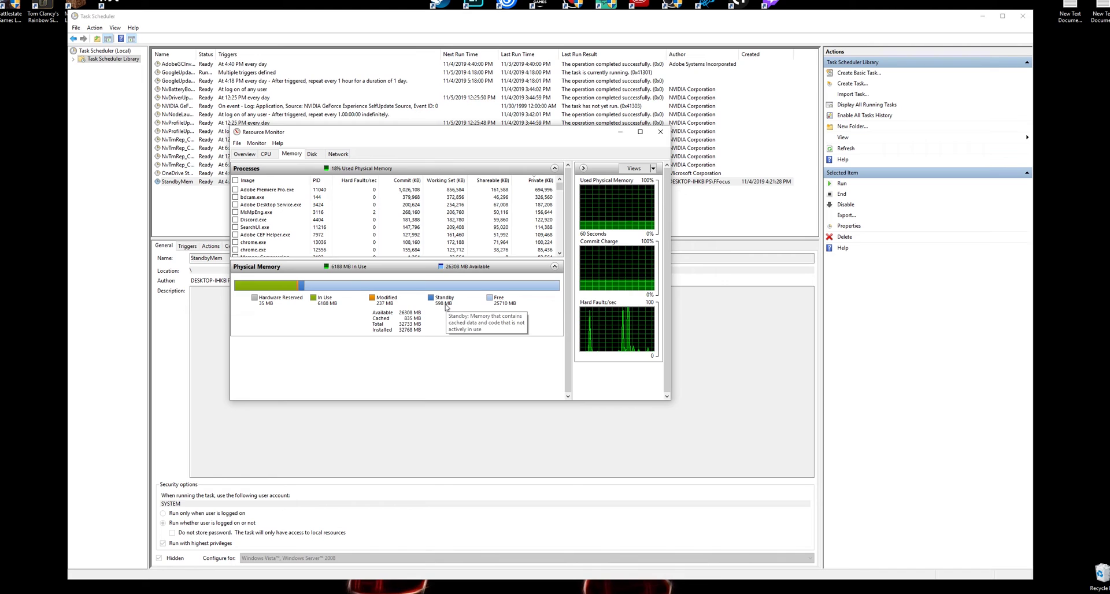
left_click(558, 24)
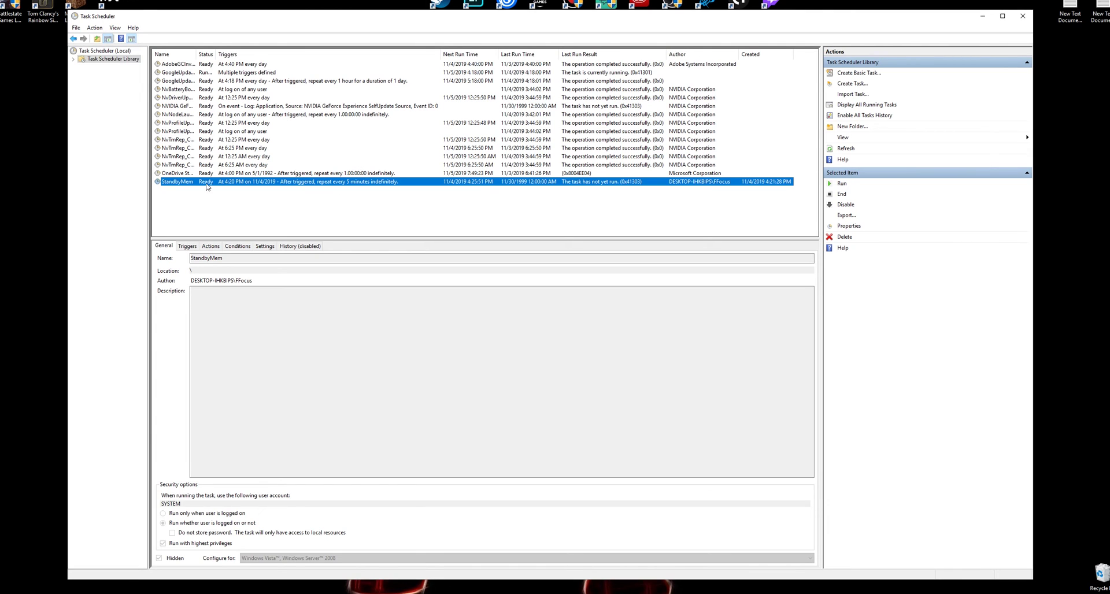
left_click(839, 185)
key("alt+Tab")
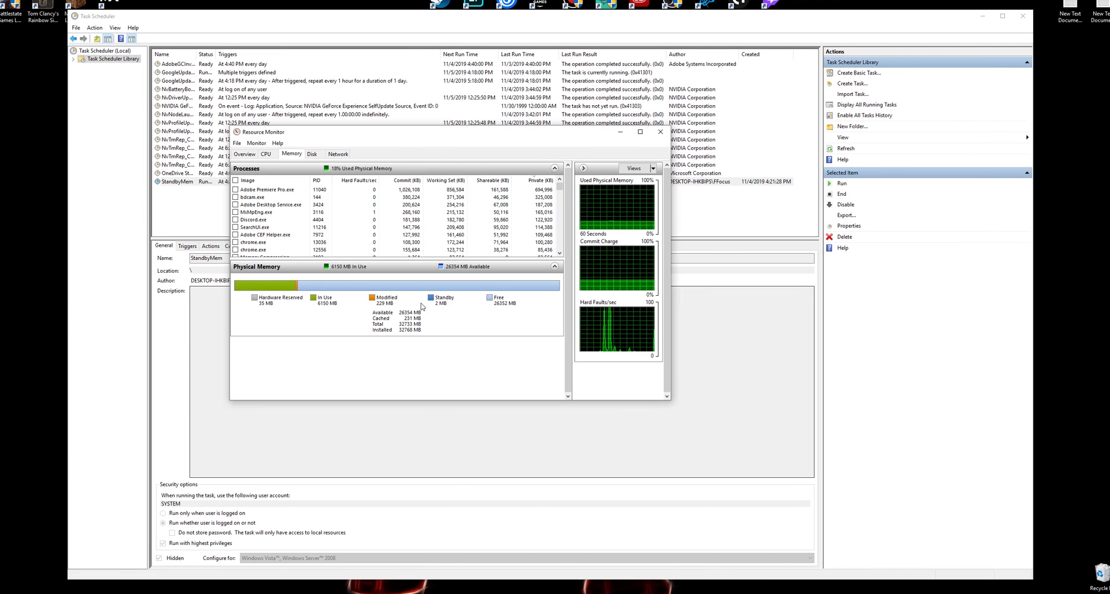